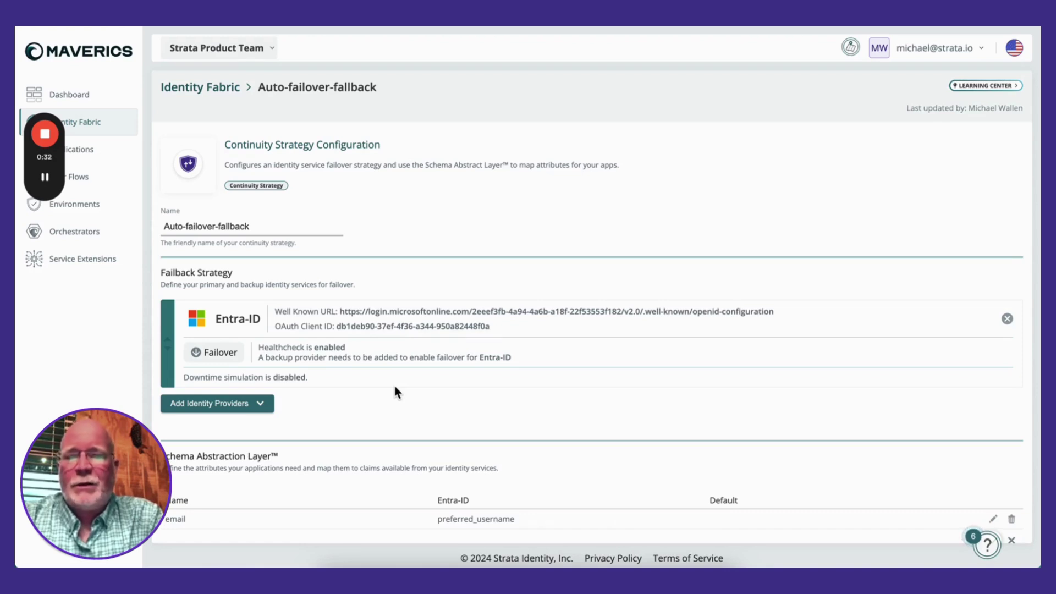
# Step: In the Entra-ID provider settings, try the polling and timeout units, keeping the timeout in seconds
pyautogui.click(253, 319)
pyautogui.scroll(5, 448, 292)
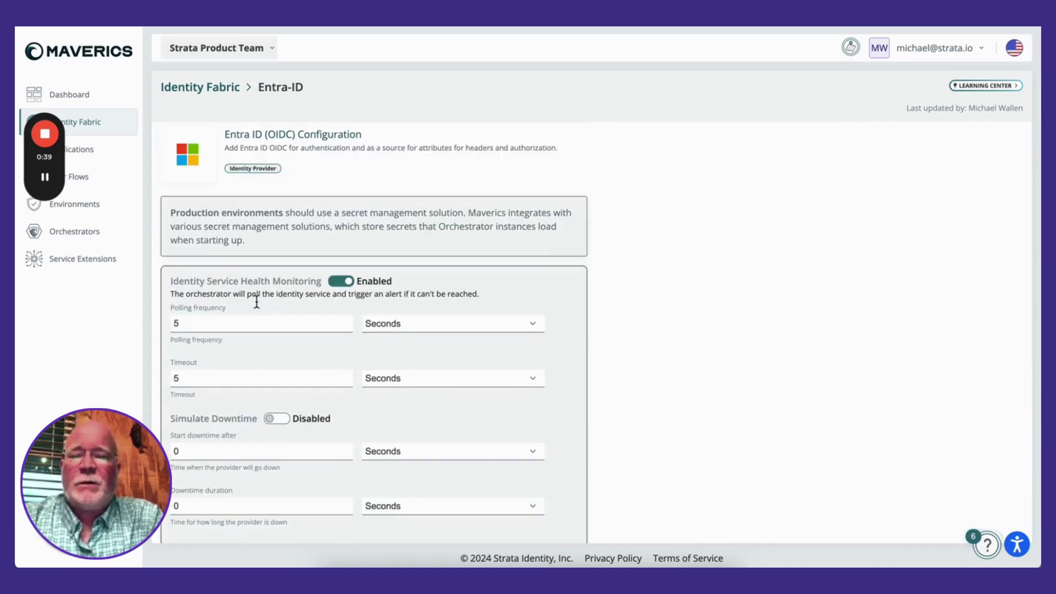
pyautogui.click(447, 324)
pyautogui.click(433, 344)
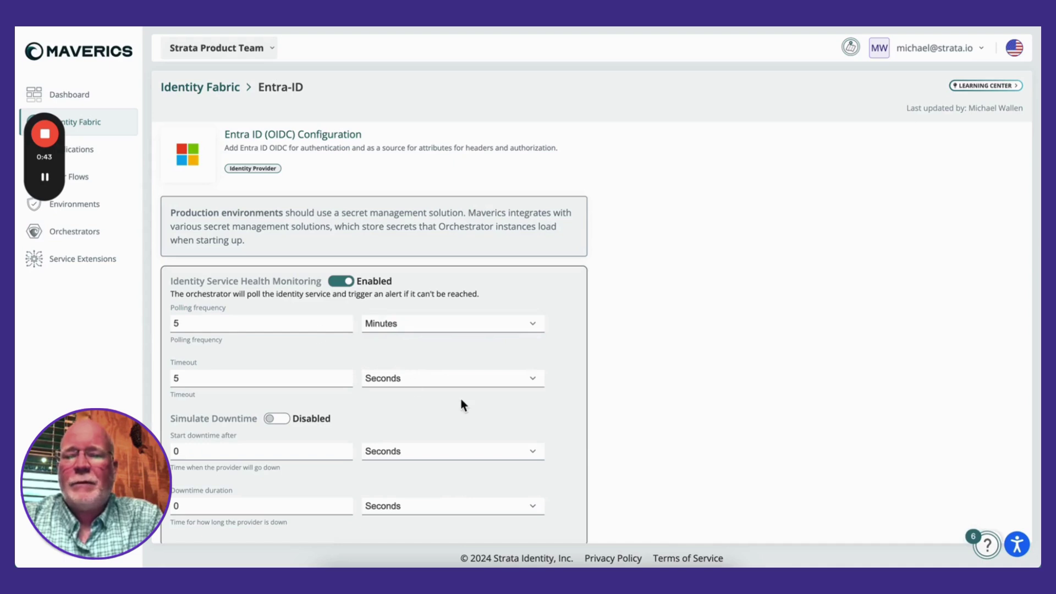
pyautogui.click(448, 378)
pyautogui.click(434, 395)
pyautogui.click(426, 377)
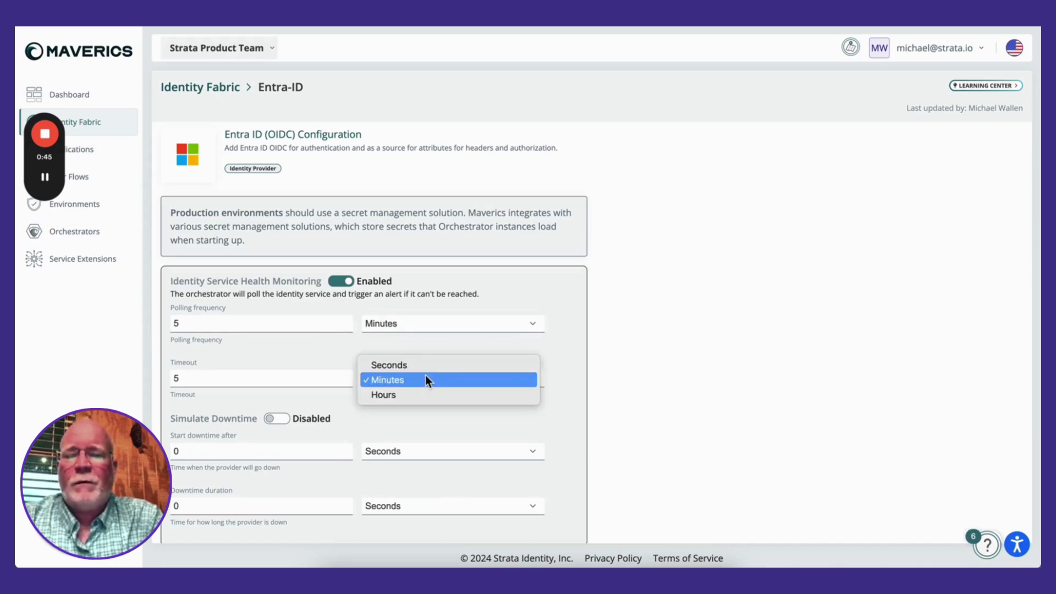
pyautogui.click(424, 365)
# Step: Return polling frequency to seconds and update the Entra-ID provider with 5s polling and timeout
pyautogui.scroll(-5, 633, 357)
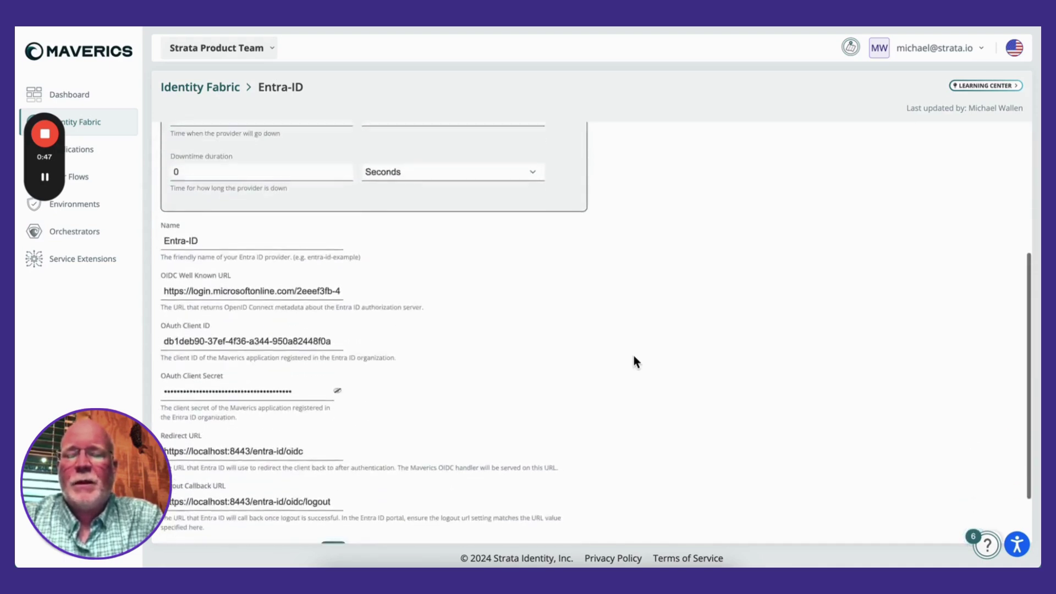
pyautogui.scroll(5, 632, 355)
pyautogui.click(449, 290)
pyautogui.click(443, 296)
pyautogui.scroll(-7, 675, 349)
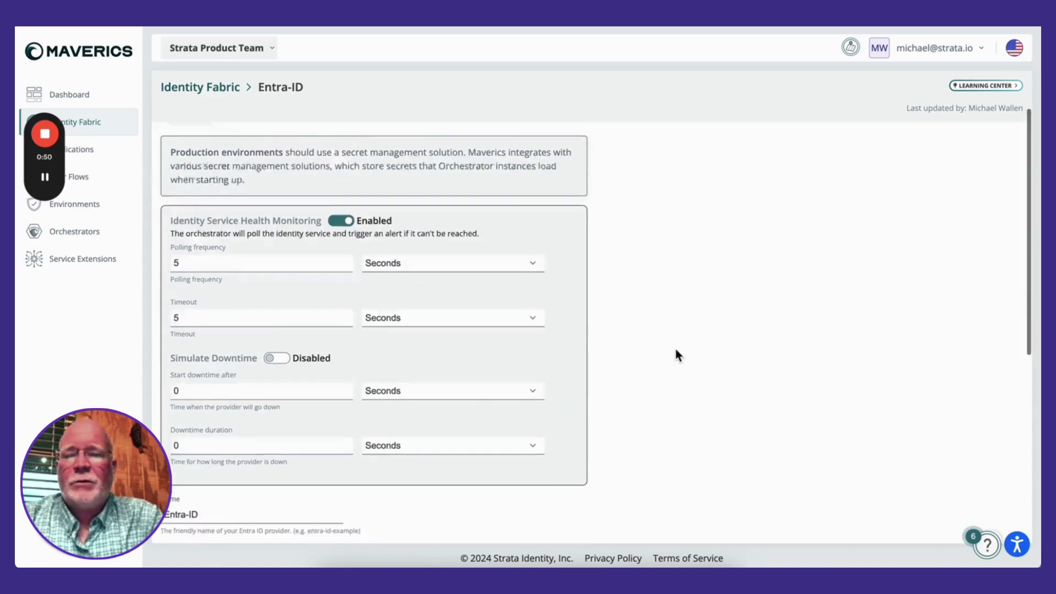
pyautogui.click(183, 525)
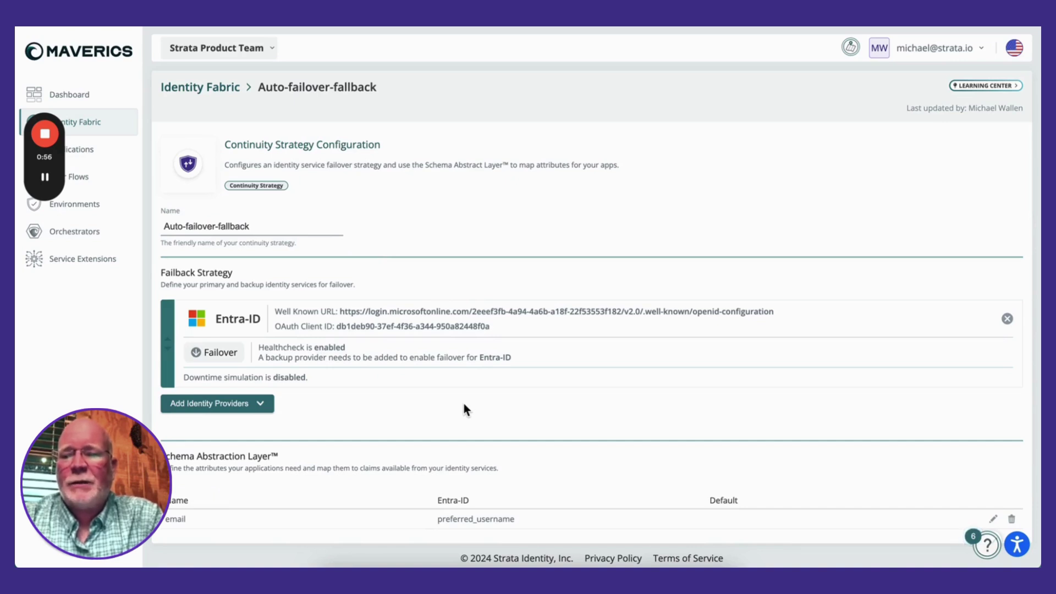
# Step: Add Okta, then ldap, as backup identity providers after Entra-ID
pyautogui.click(257, 407)
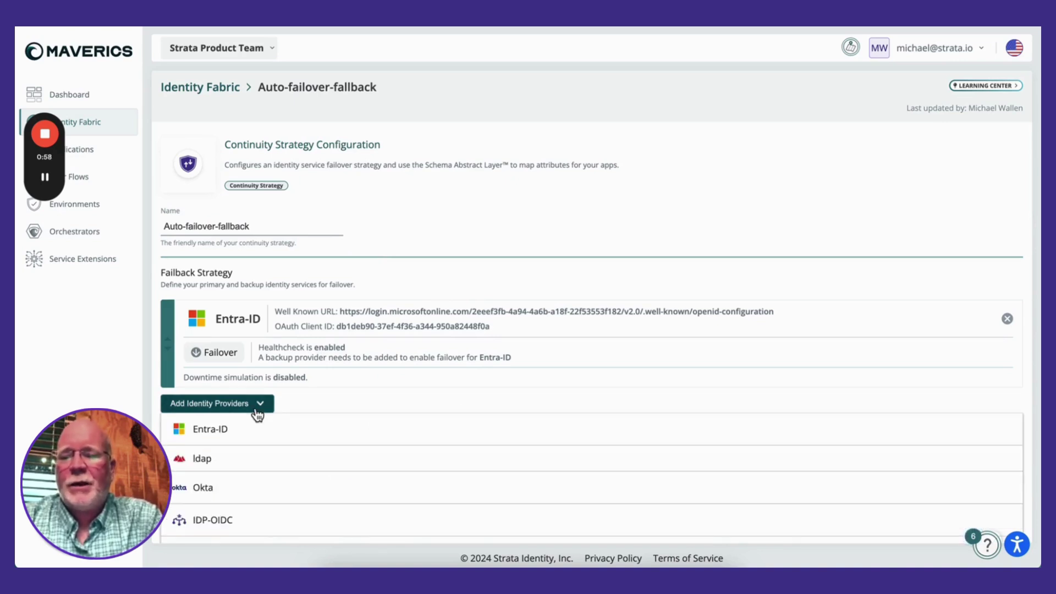
pyautogui.click(256, 487)
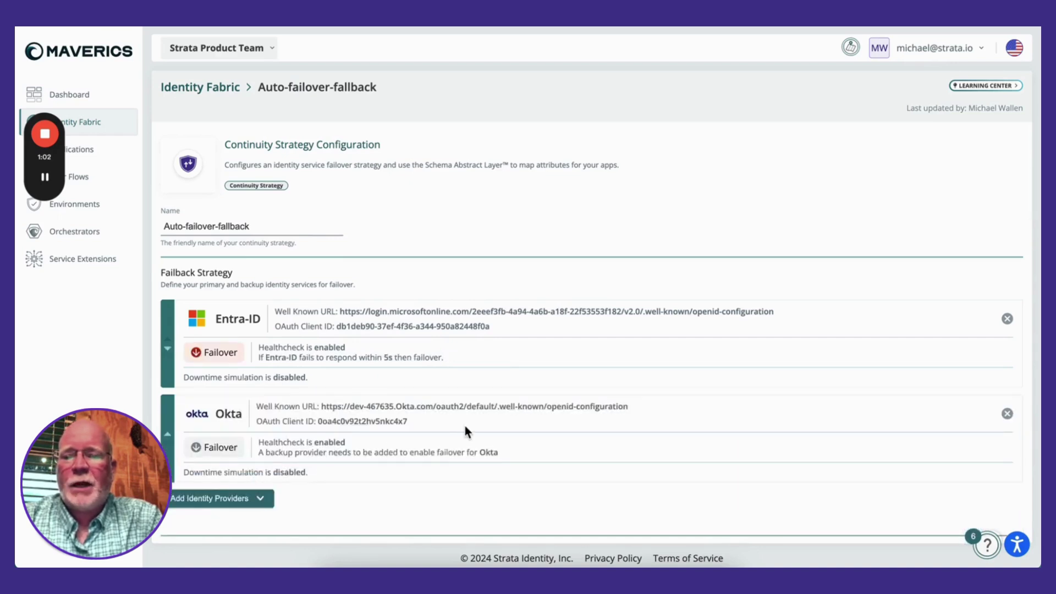
pyautogui.scroll(-3, 464, 423)
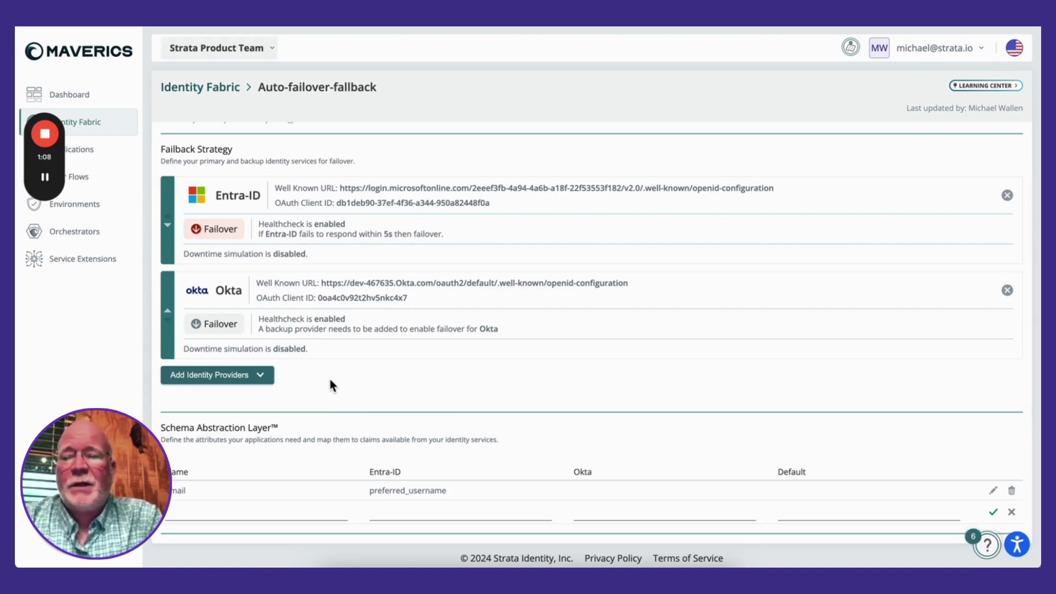
pyautogui.click(253, 375)
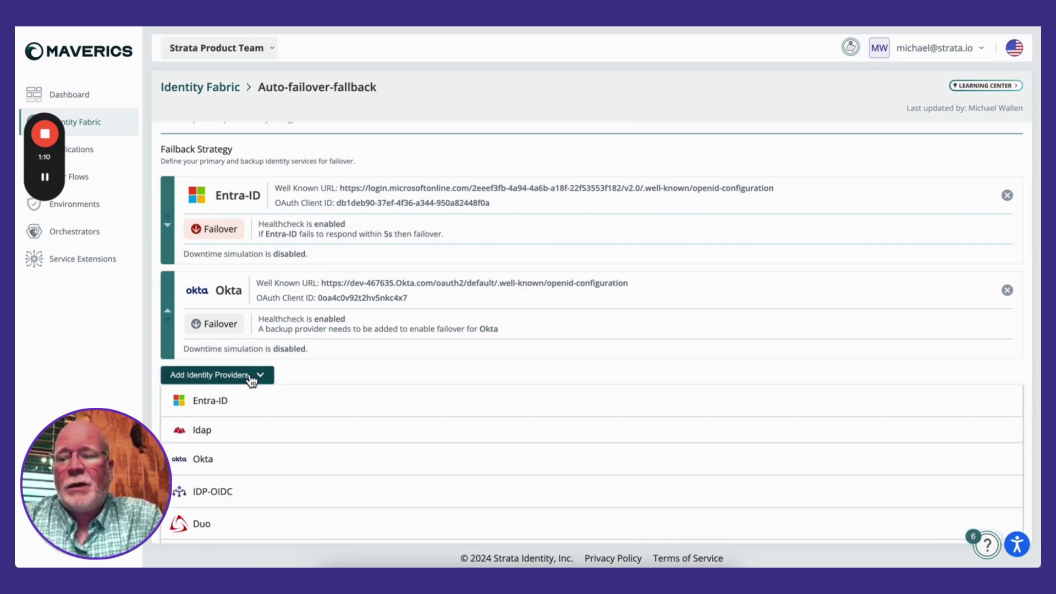
pyautogui.click(241, 434)
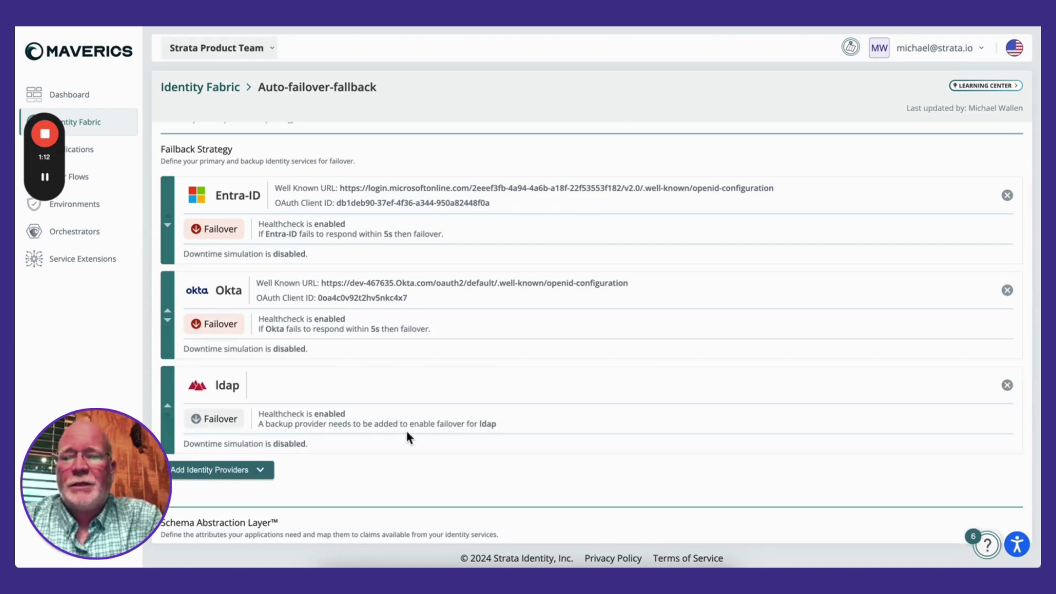
# Step: Map the email attribute to 'email' for Okta and 'mail' for ldap
pyautogui.scroll(-3, 407, 431)
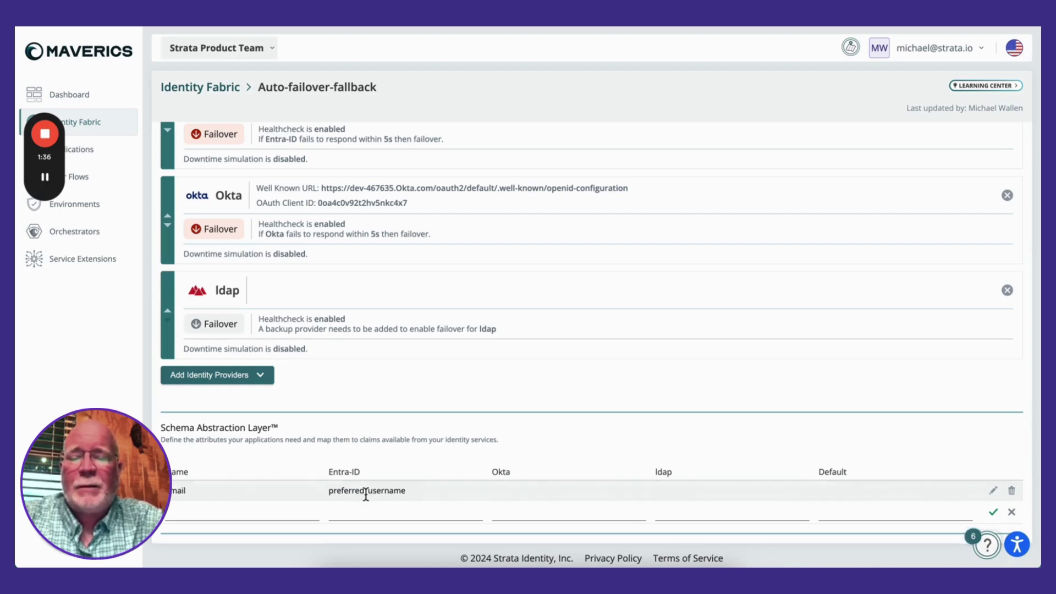
pyautogui.click(992, 490)
pyautogui.click(567, 512)
pyautogui.write('email')
pyautogui.click(695, 515)
pyautogui.write('mail')
pyautogui.click(993, 512)
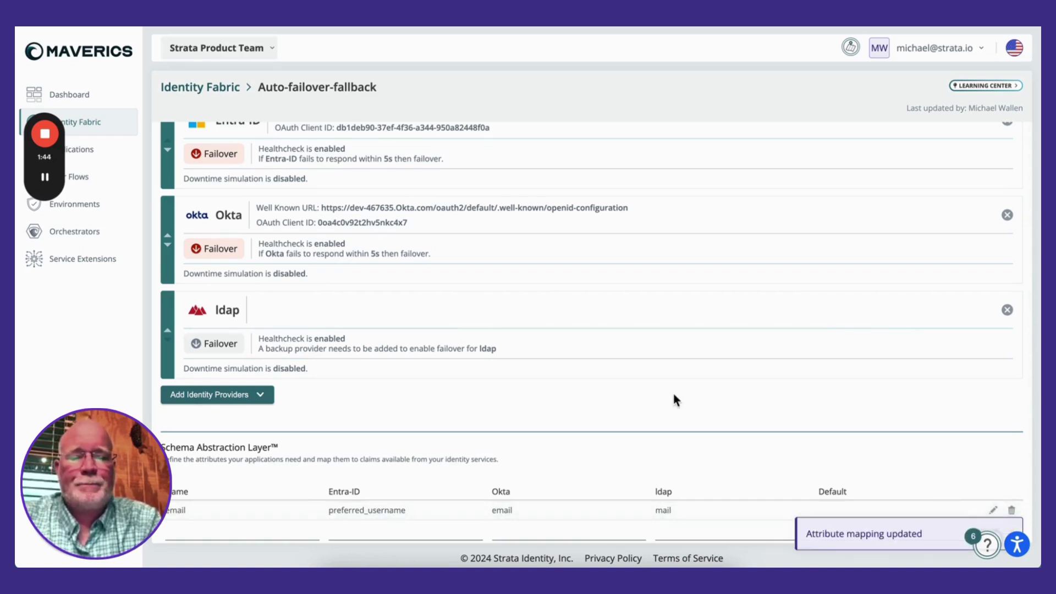
# Step: Go to the User Flows list
pyautogui.scroll(5, 682, 459)
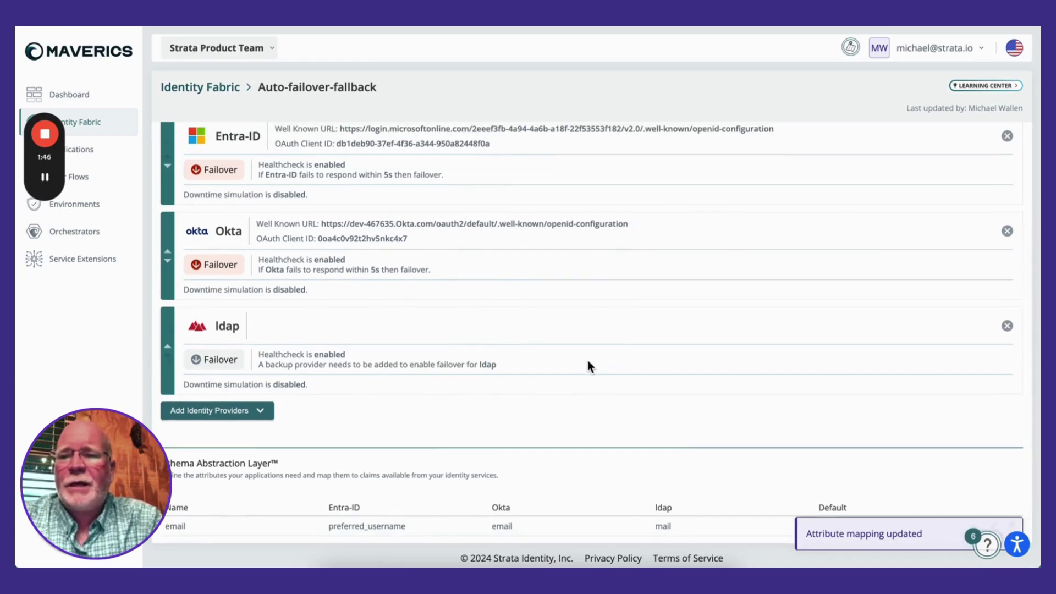
pyautogui.scroll(1, 262, 193)
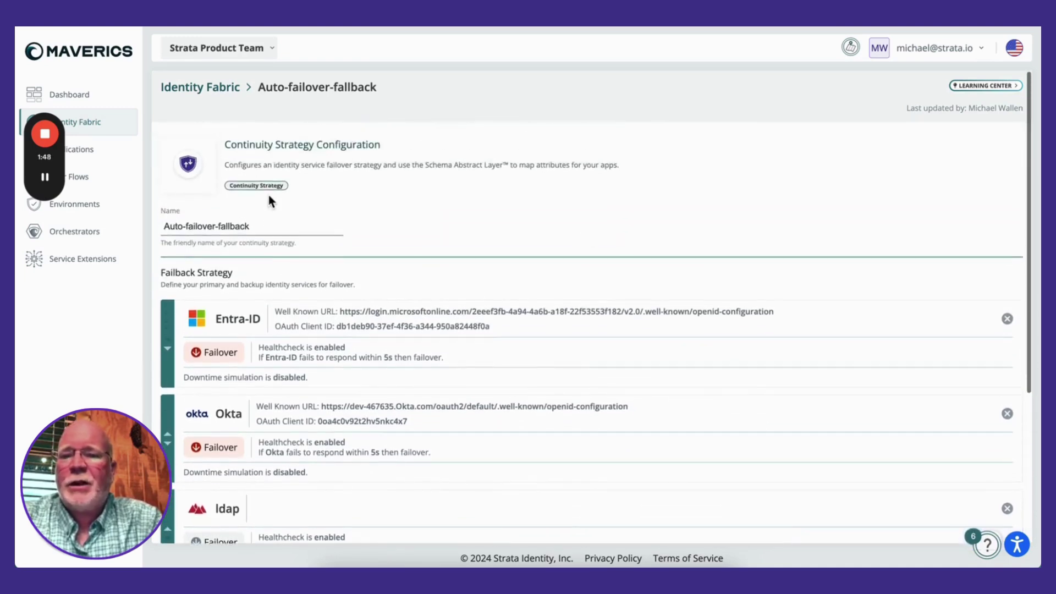
pyautogui.click(110, 192)
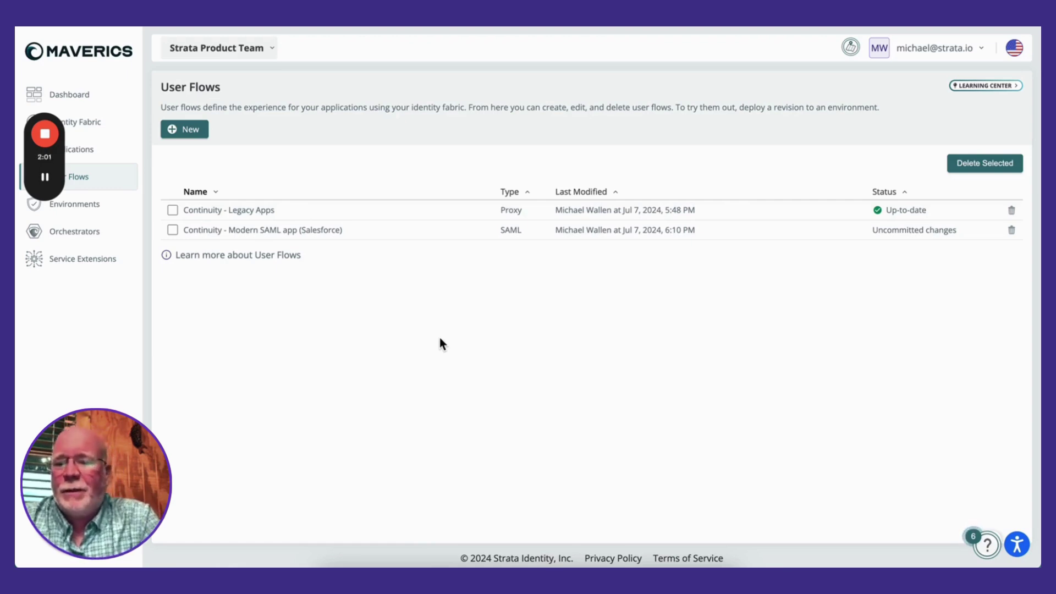
# Step: Open the Continuity - Modern SAML app (Salesforce) flow and dismiss the name field's autofill suggestions
pyautogui.click(337, 231)
pyautogui.click(614, 345)
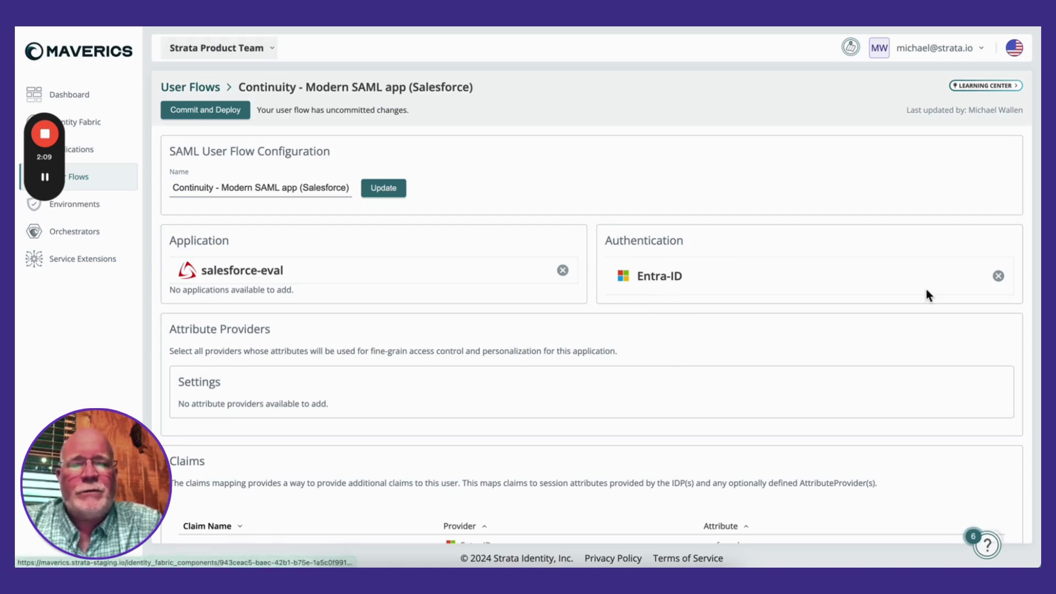
# Step: Replace Entra-ID with Auto-failover-fallback as the flow's authentication
pyautogui.click(998, 276)
pyautogui.click(680, 323)
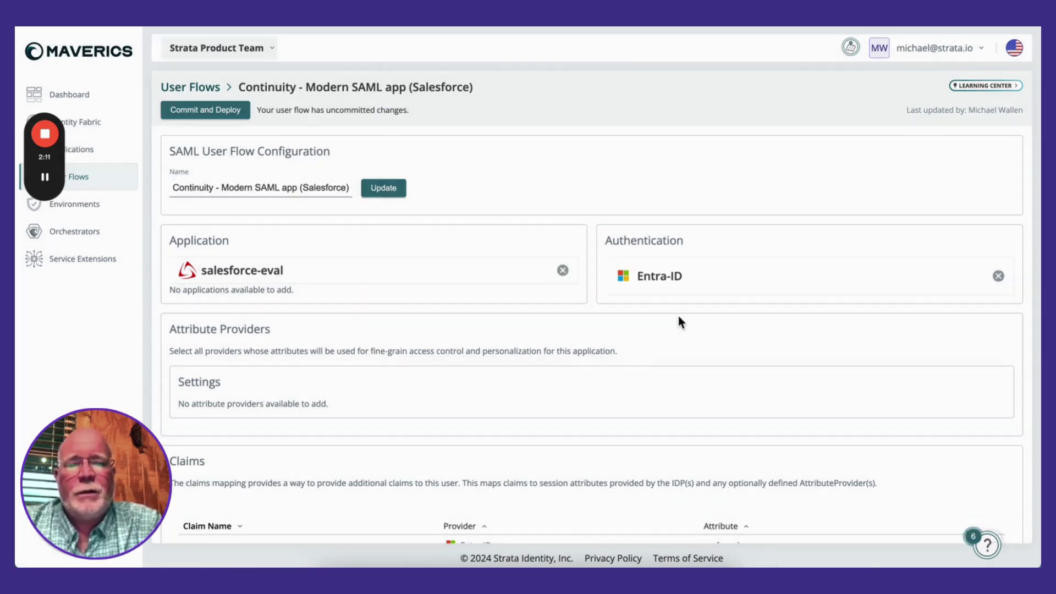
pyautogui.click(685, 266)
pyautogui.click(674, 311)
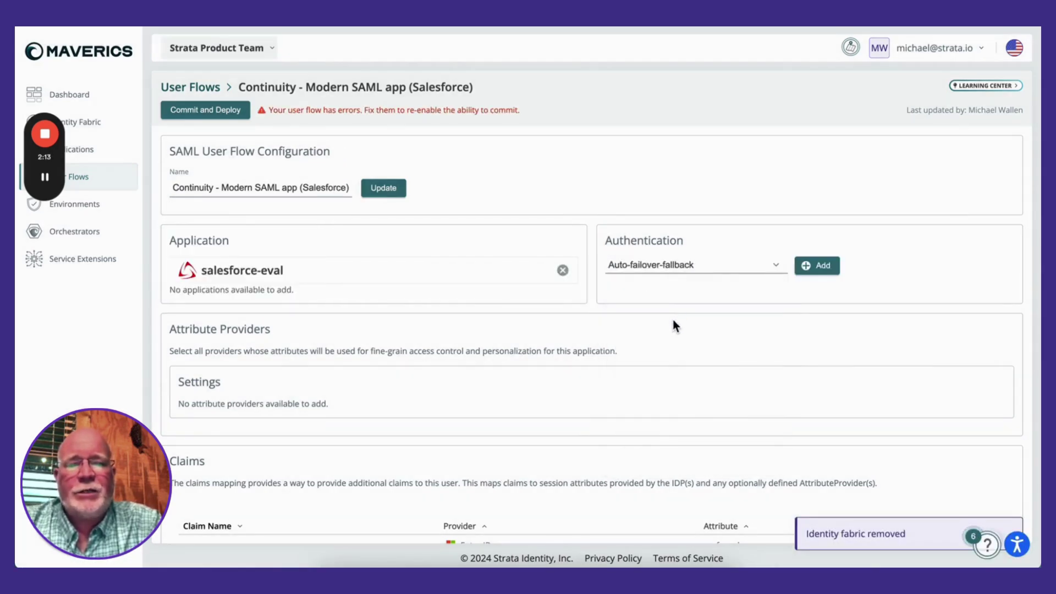
pyautogui.click(813, 266)
pyautogui.scroll(-4, 207, 350)
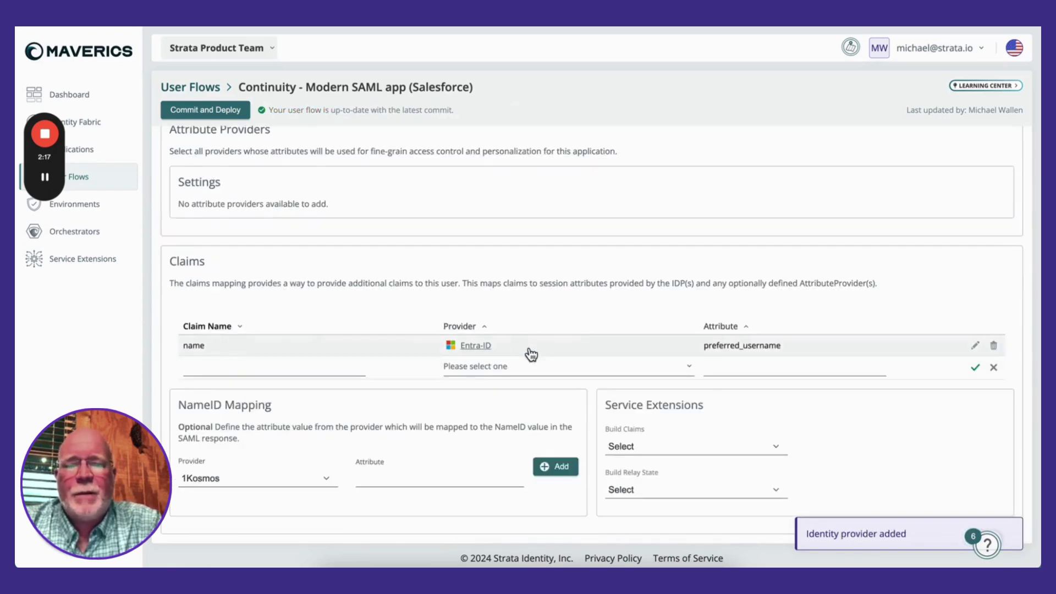
# Step: Map the name claim to the Auto-failover-fallback provider's email attribute
pyautogui.click(975, 345)
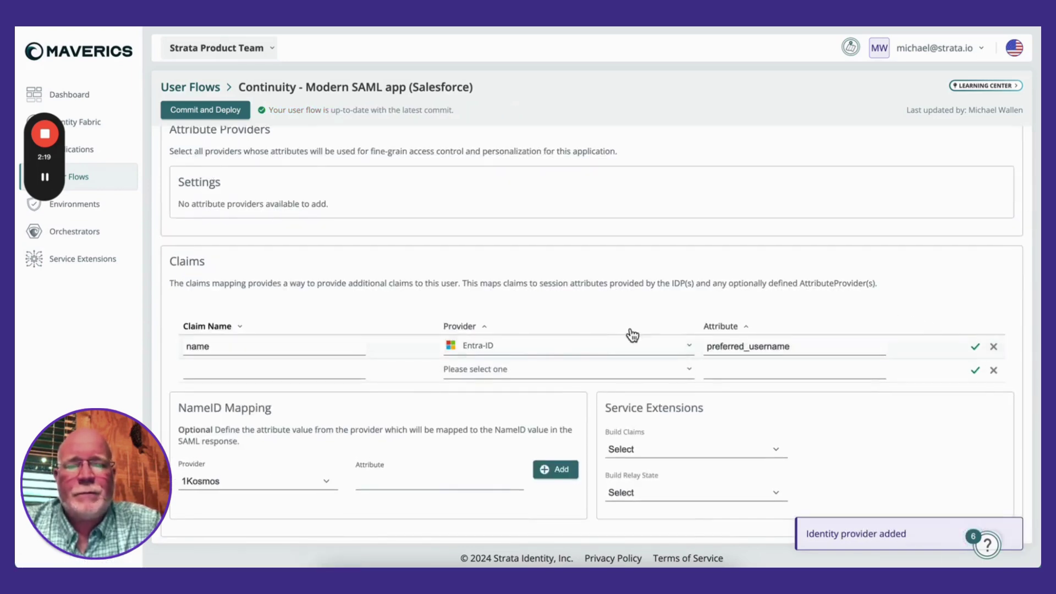
pyautogui.click(603, 351)
pyautogui.click(561, 429)
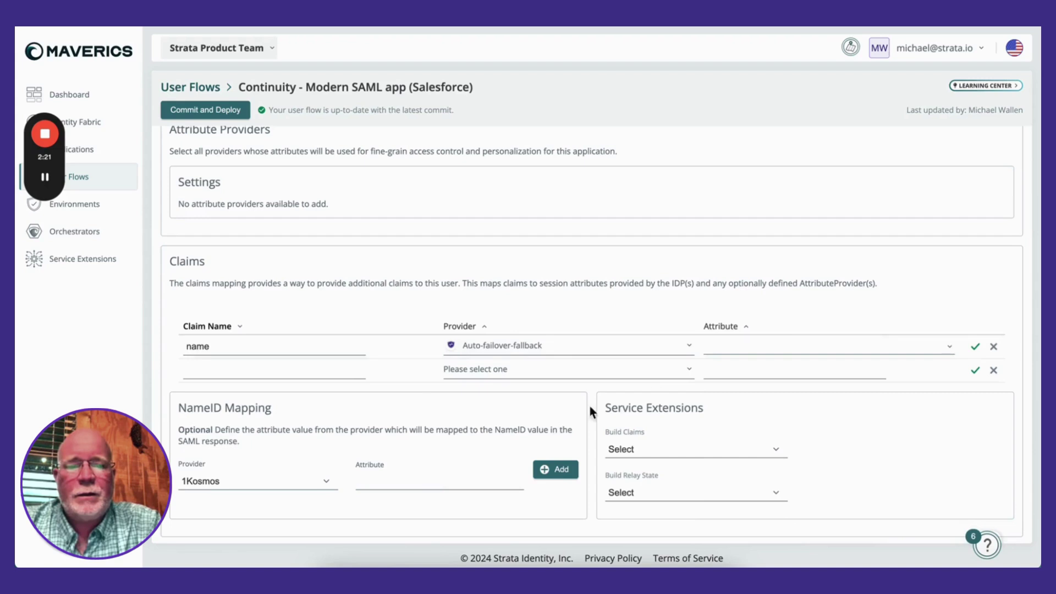
pyautogui.click(772, 345)
pyautogui.click(768, 388)
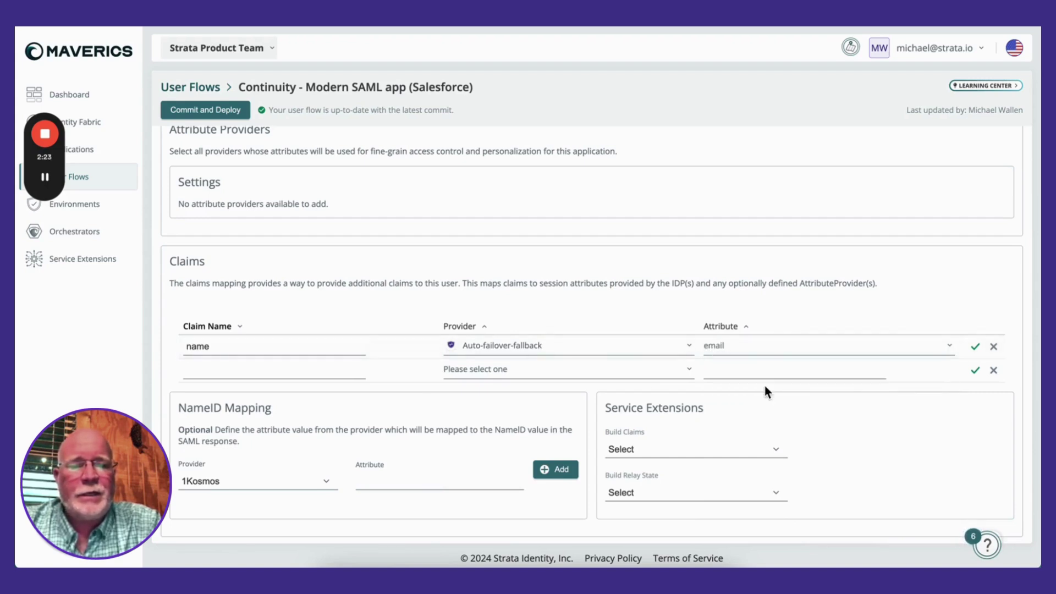
pyautogui.click(975, 346)
pyautogui.scroll(4, 555, 273)
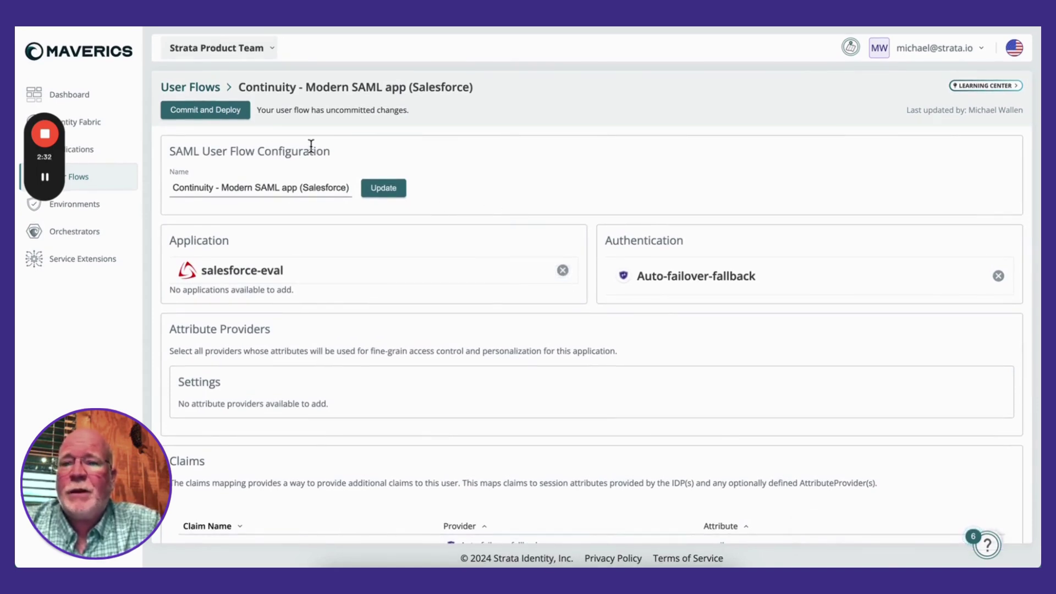
# Step: Commit and deploy a new revision to Github, then end the simulated login.microsoftonline.com outage
pyautogui.click(219, 112)
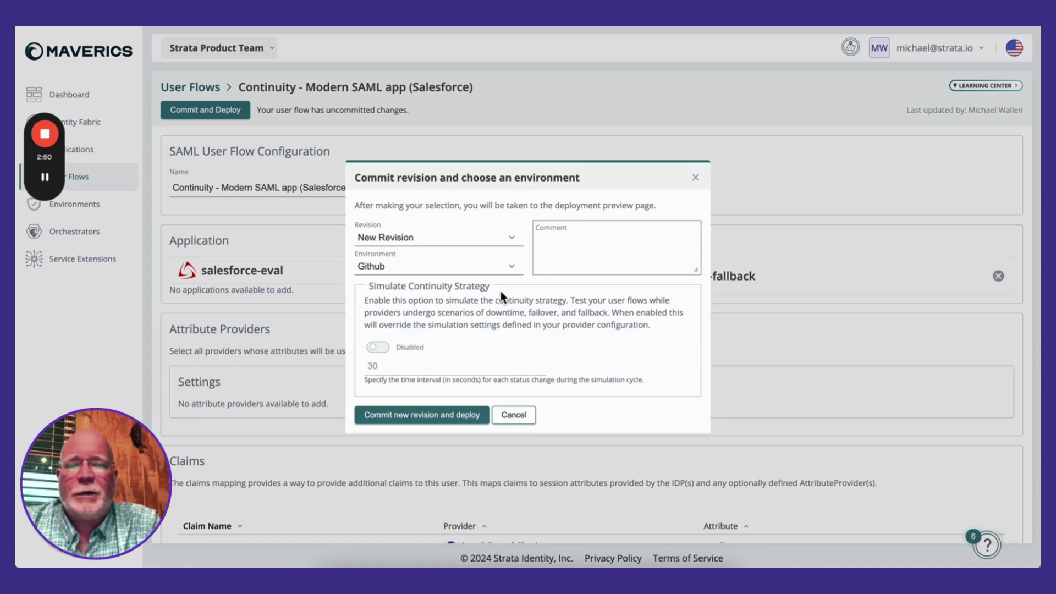
pyautogui.click(439, 416)
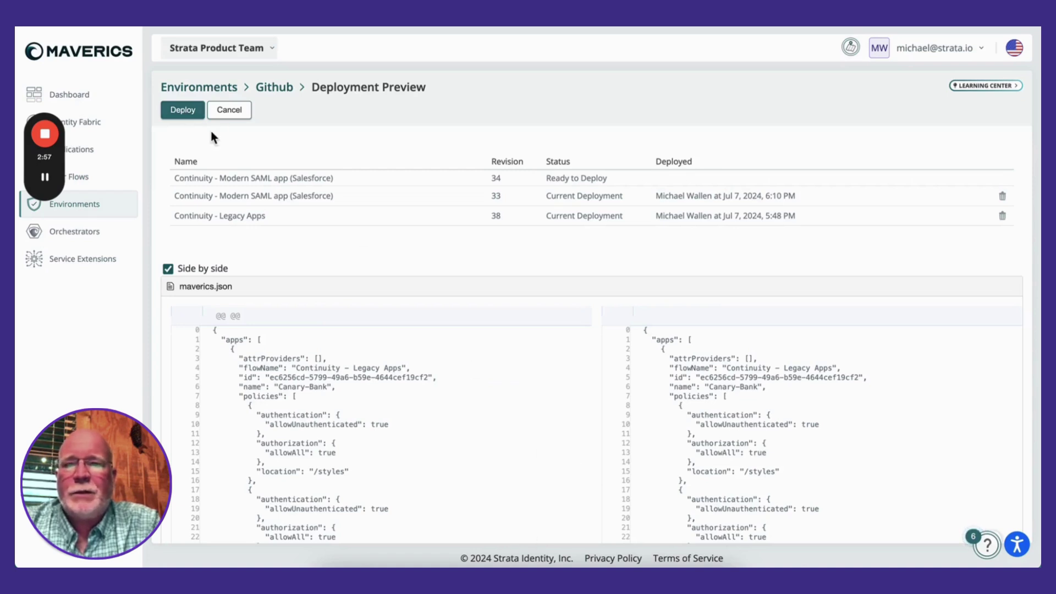
pyautogui.click(182, 110)
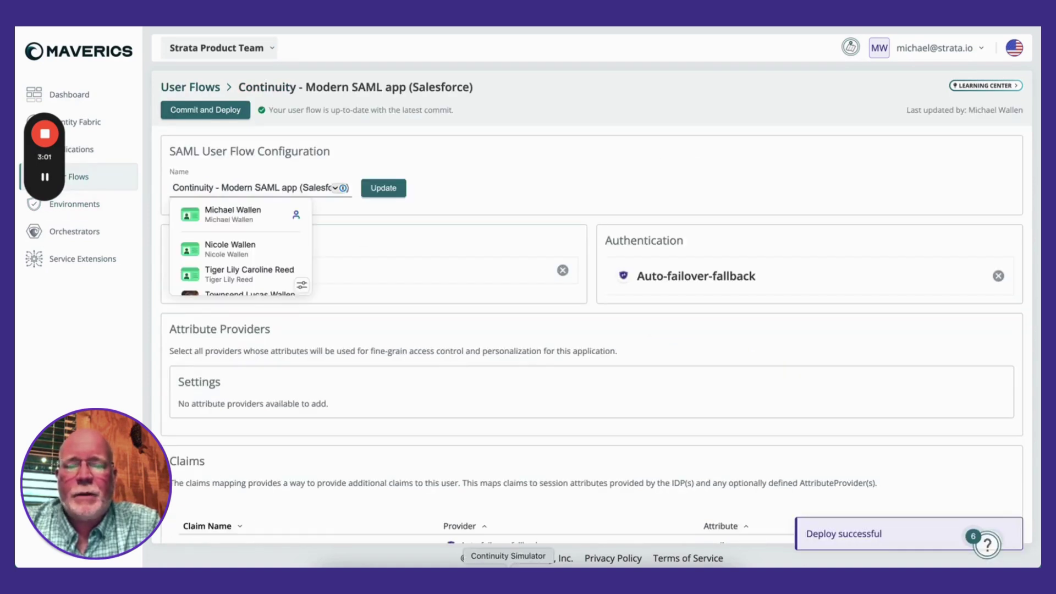
pyautogui.click(999, 114)
pyautogui.click(653, 154)
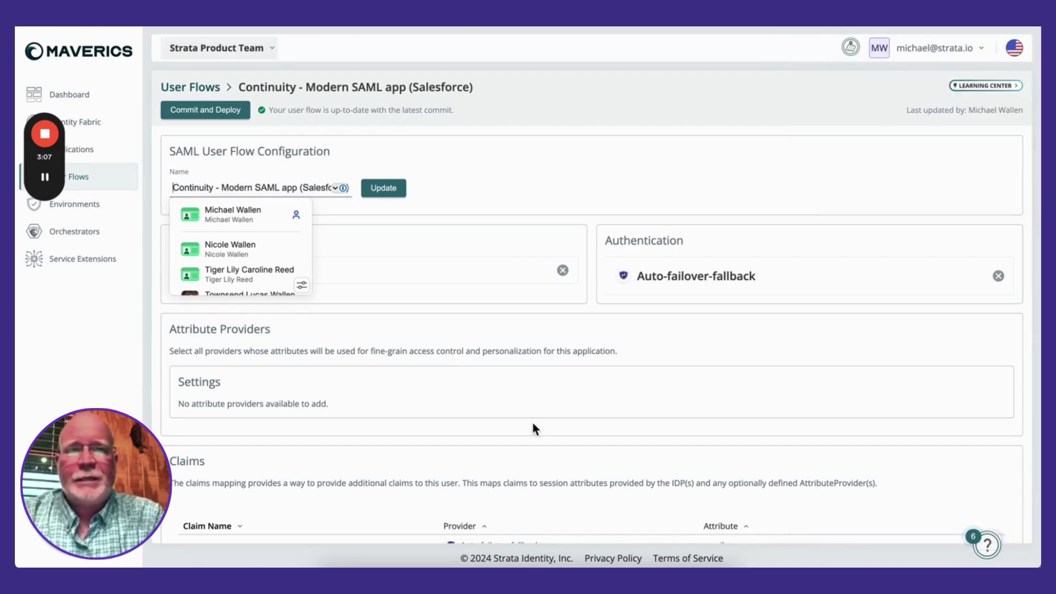
# Step: In a private window, sign in to Salesforce via SAML with the saved Entra account, staying signed in
pyautogui.press('super+shift+n')
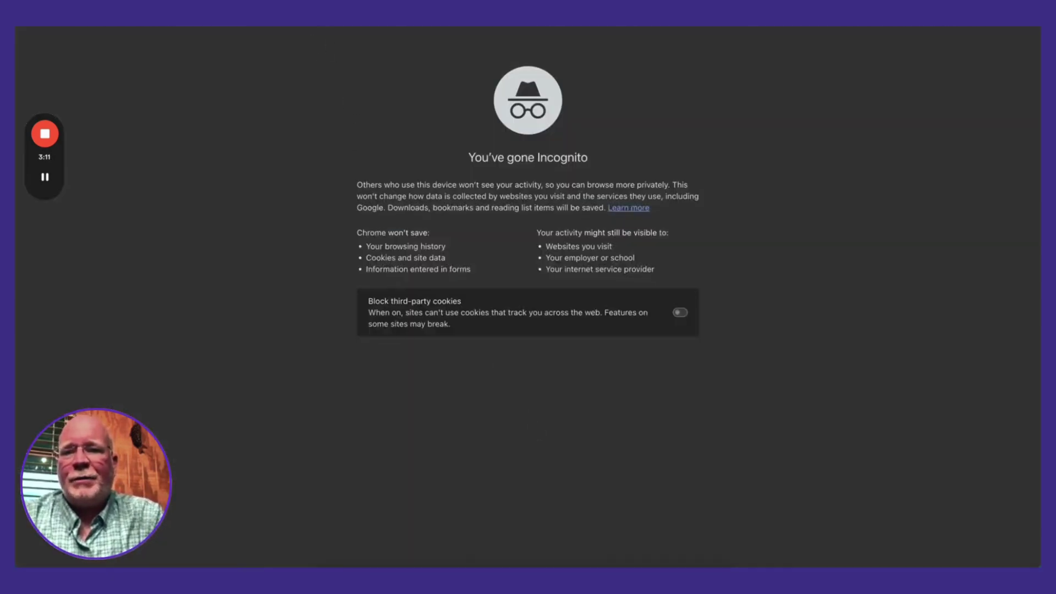
pyautogui.press('Return')
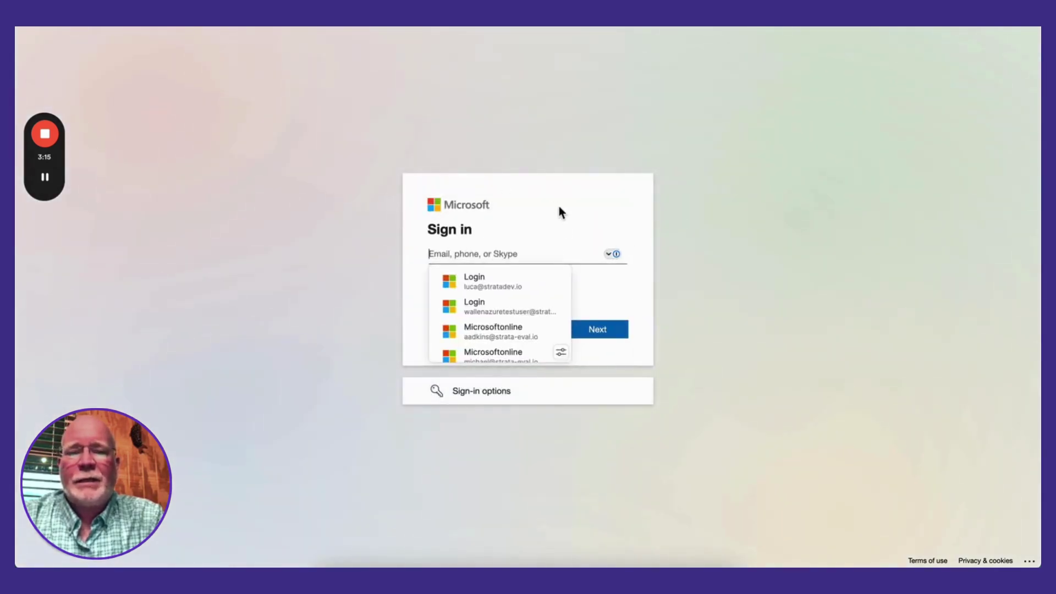
pyautogui.click(515, 330)
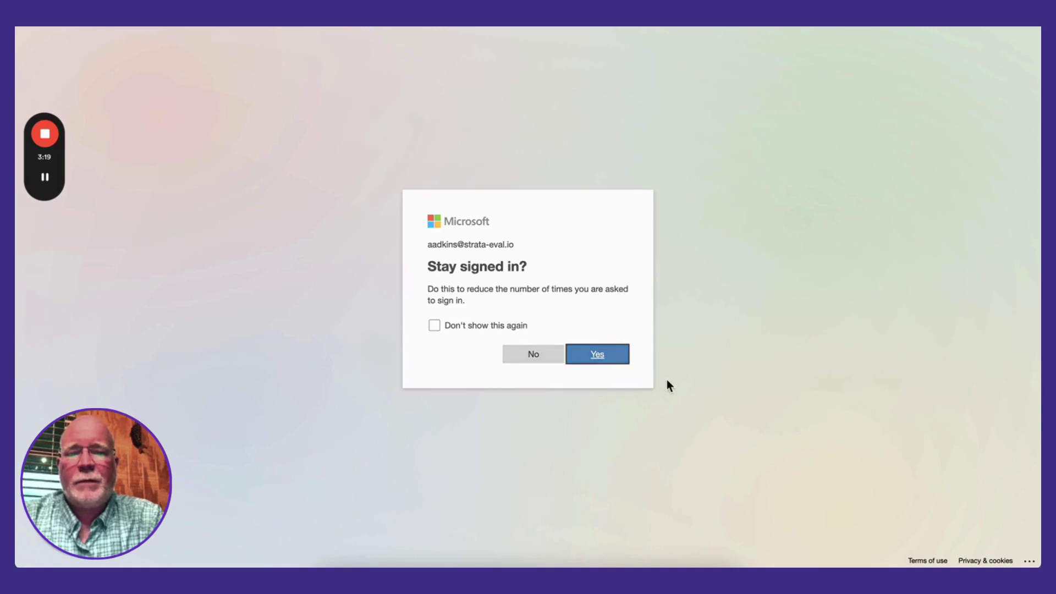
pyautogui.press('Return')
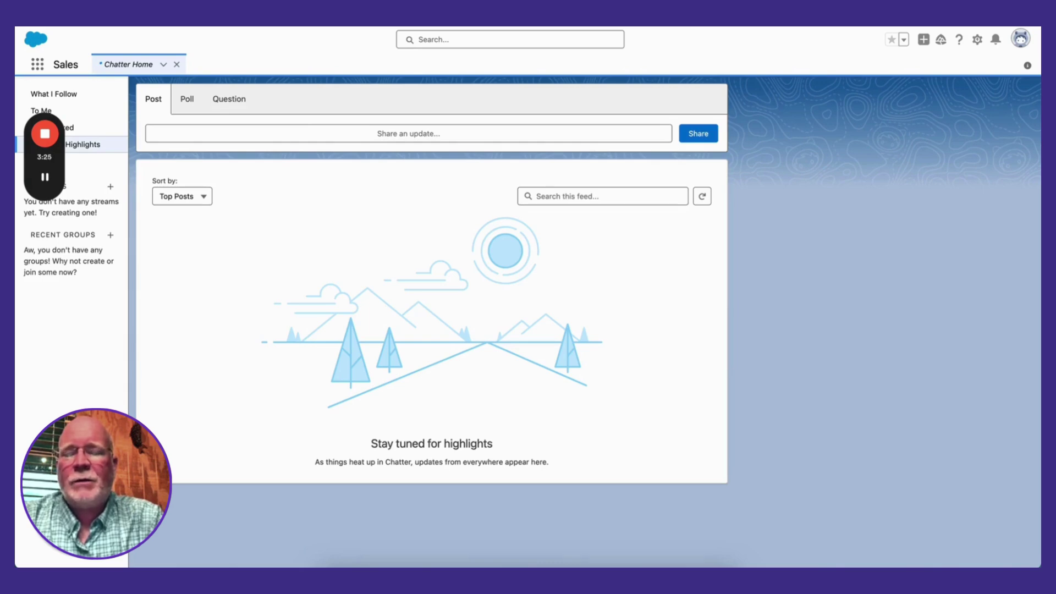
# Step: Verify the Canary Bank portal is signed in, close both tabs, and open a new private window
pyautogui.press('super+shift+n')
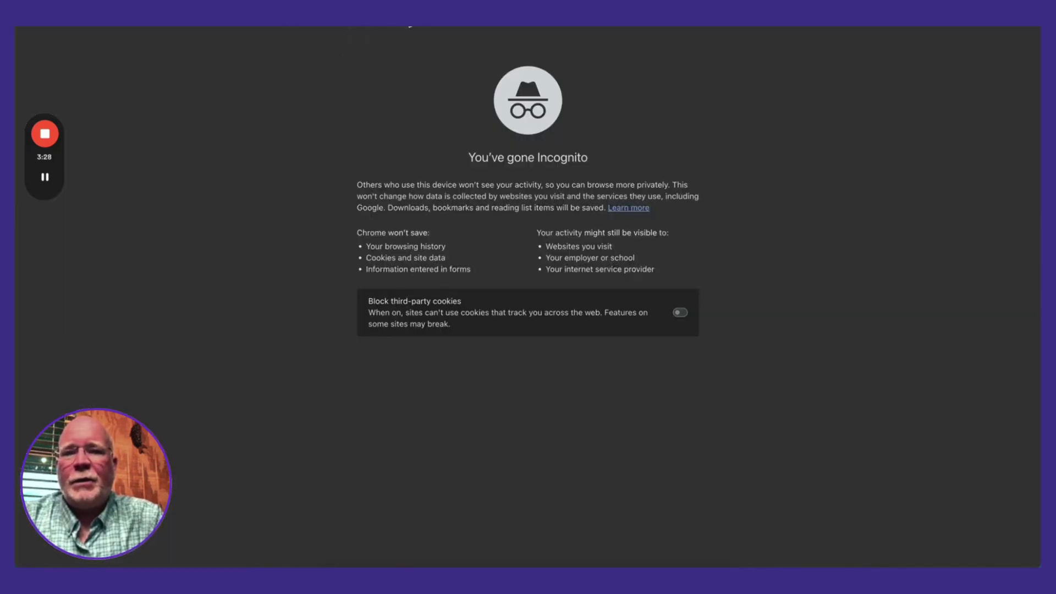
pyautogui.press('Return')
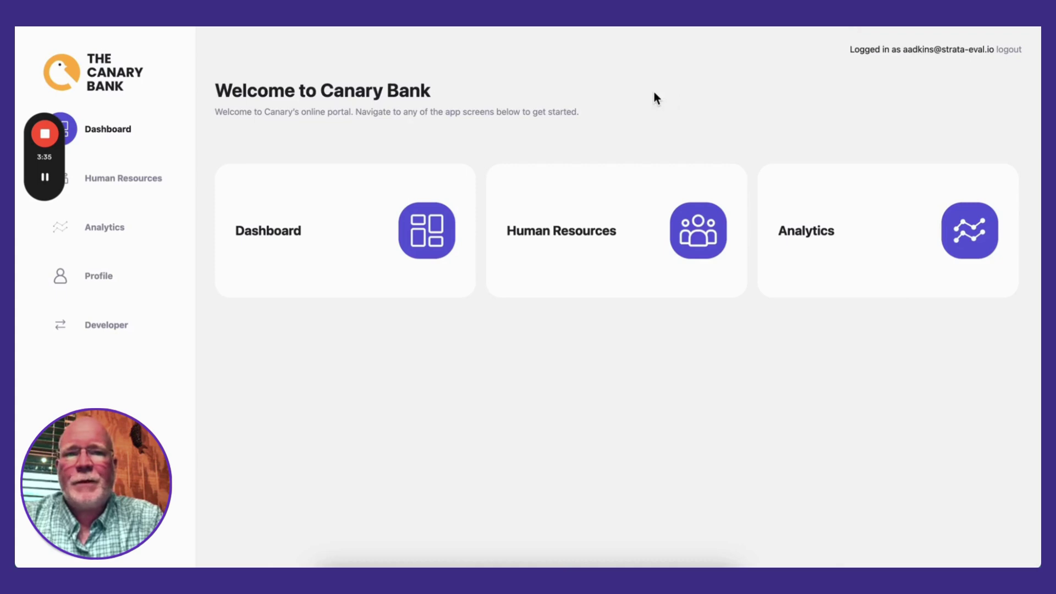
pyautogui.press('super+Tab')
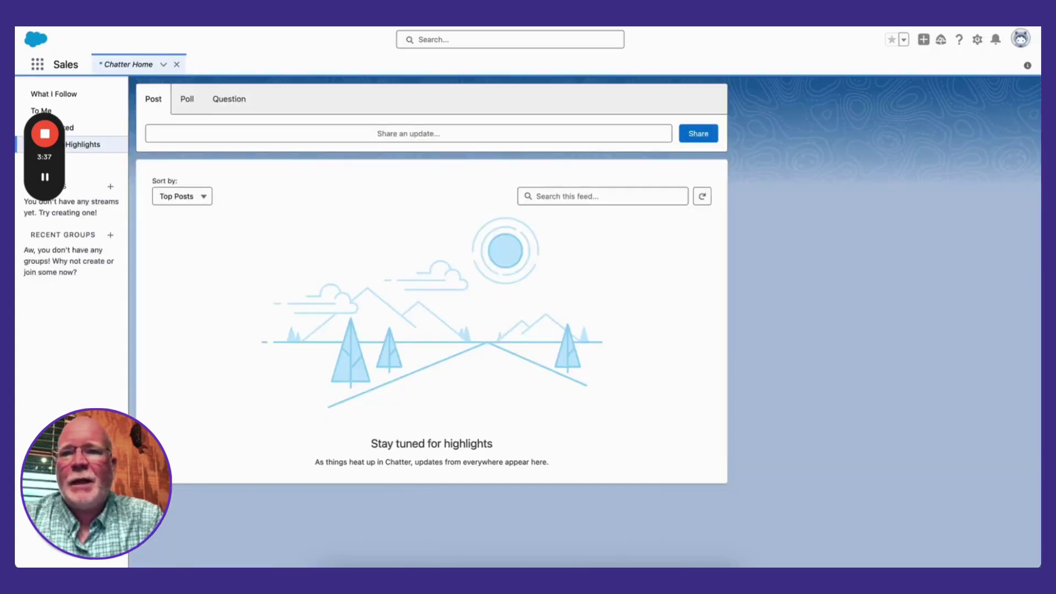
pyautogui.press('super+Tab')
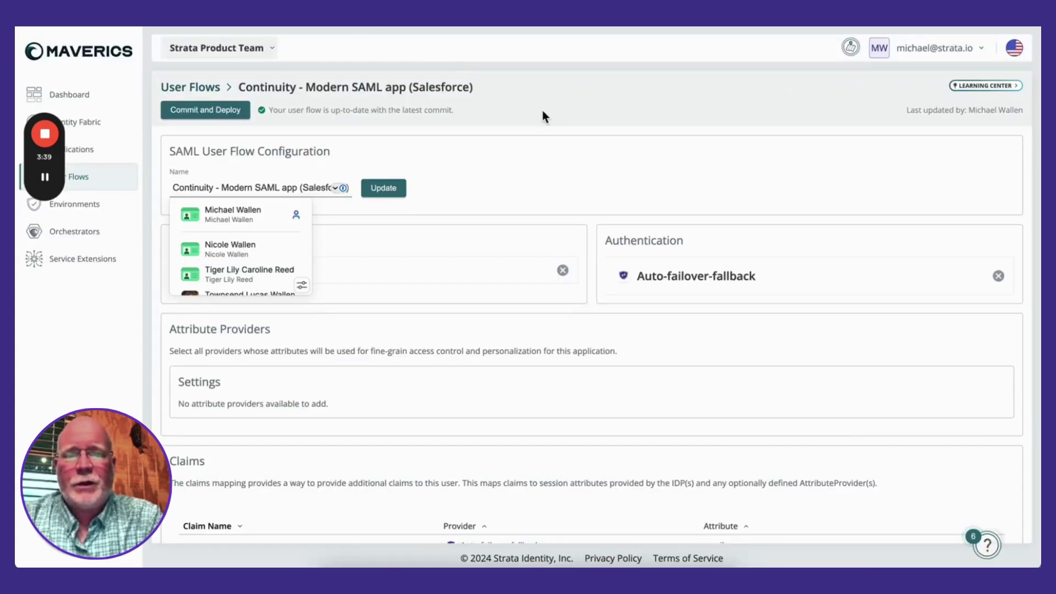
pyautogui.press('super+shift+n')
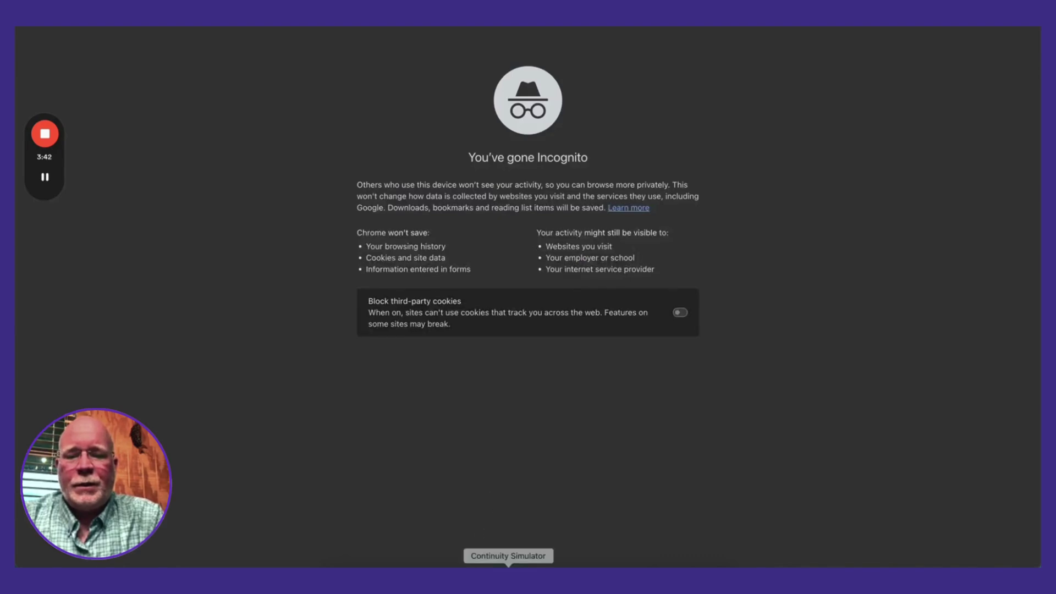
# Step: Turn on downtime for login.microsoftonline.com in the Continuity Simulator
pyautogui.click(913, 22)
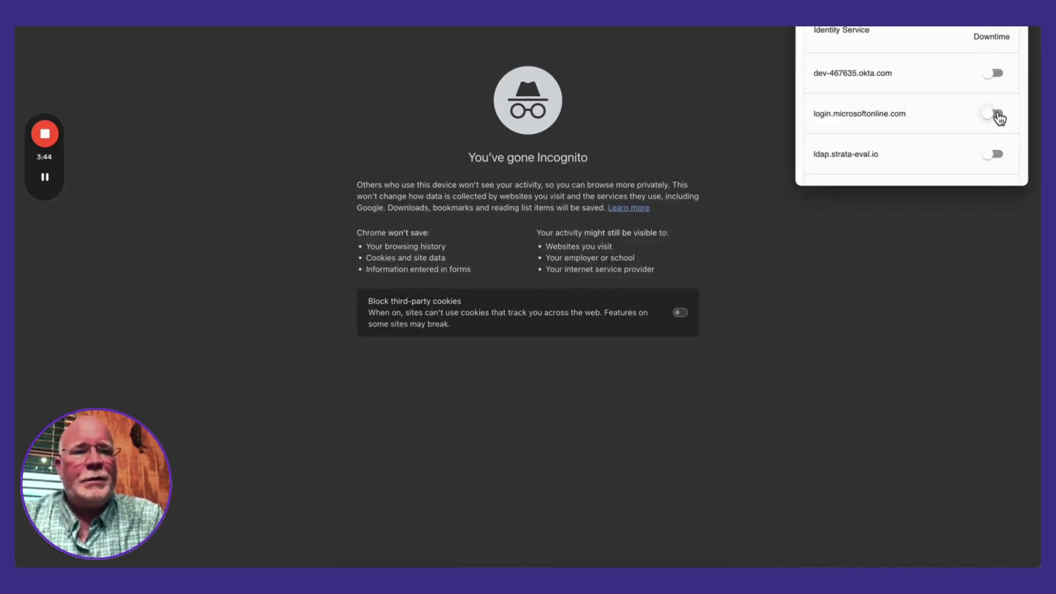
pyautogui.click(995, 114)
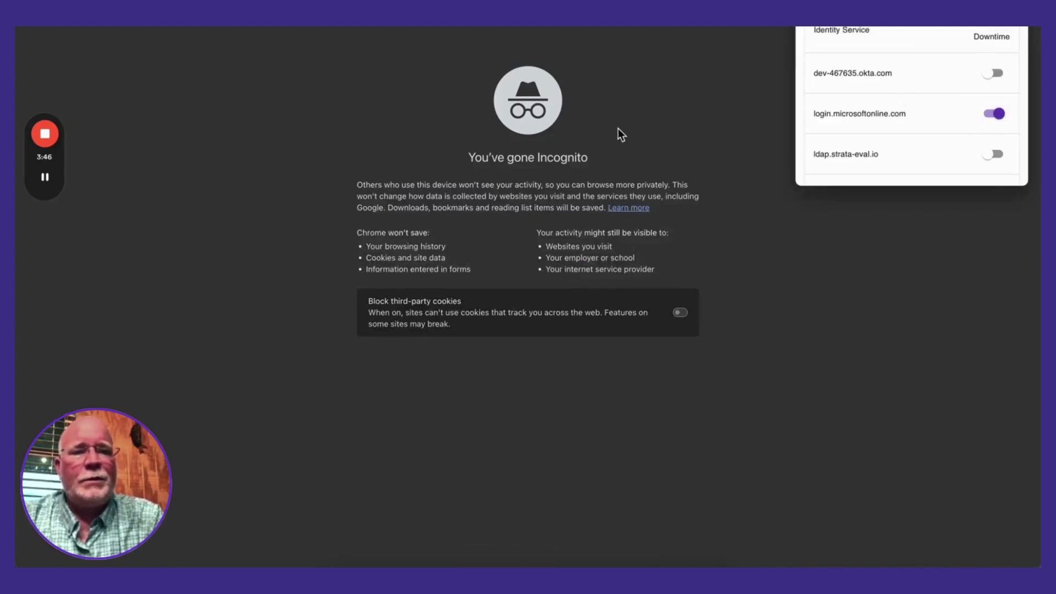
pyautogui.click(352, 131)
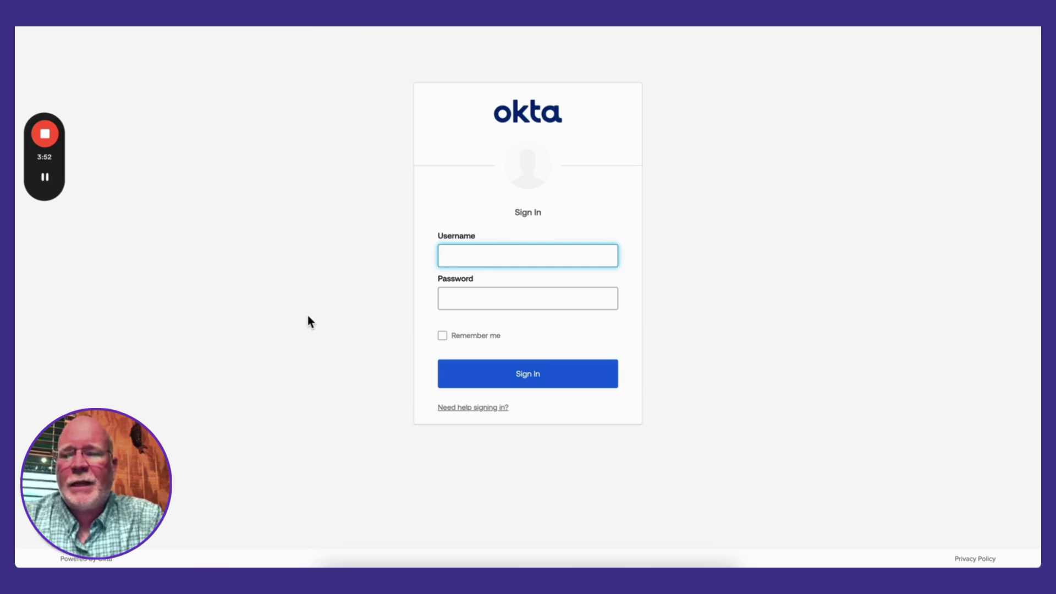
# Step: Sign in through Okta with the saved credentials, then switch to the Canary Bank portal tab
pyautogui.click(505, 258)
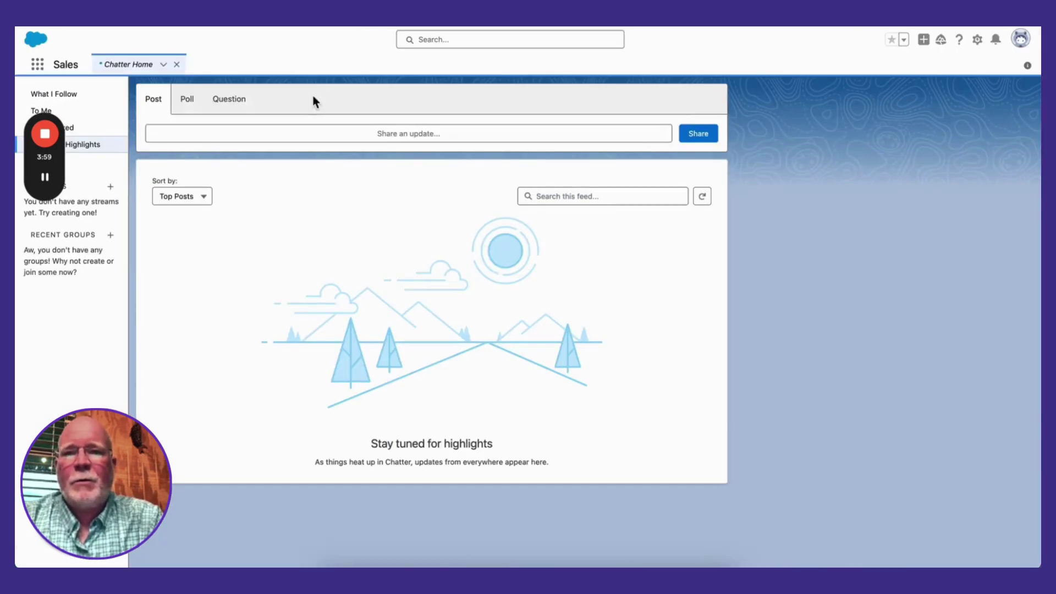
pyautogui.click(397, 26)
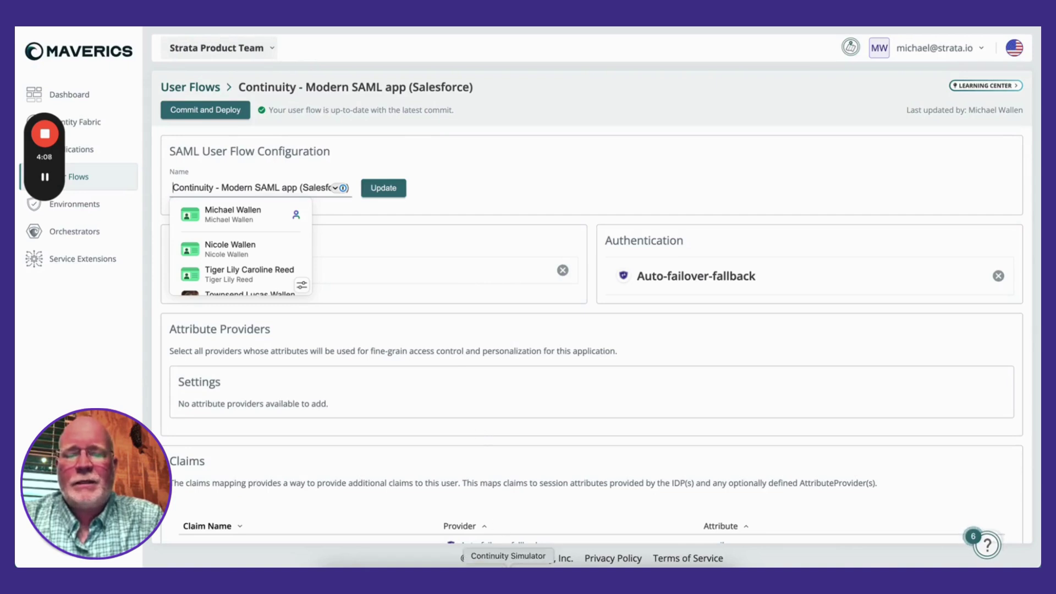
# Step: Turn on the Okta Downtime toggle in the Continuity Simulator so Okta is down along with Entra ID
pyautogui.click(508, 565)
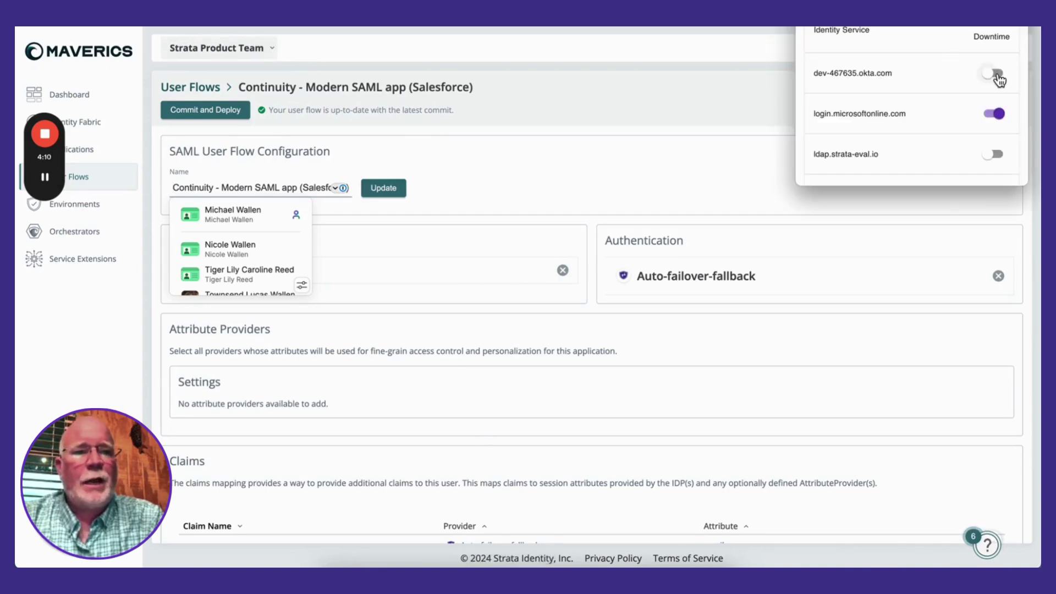
pyautogui.click(996, 74)
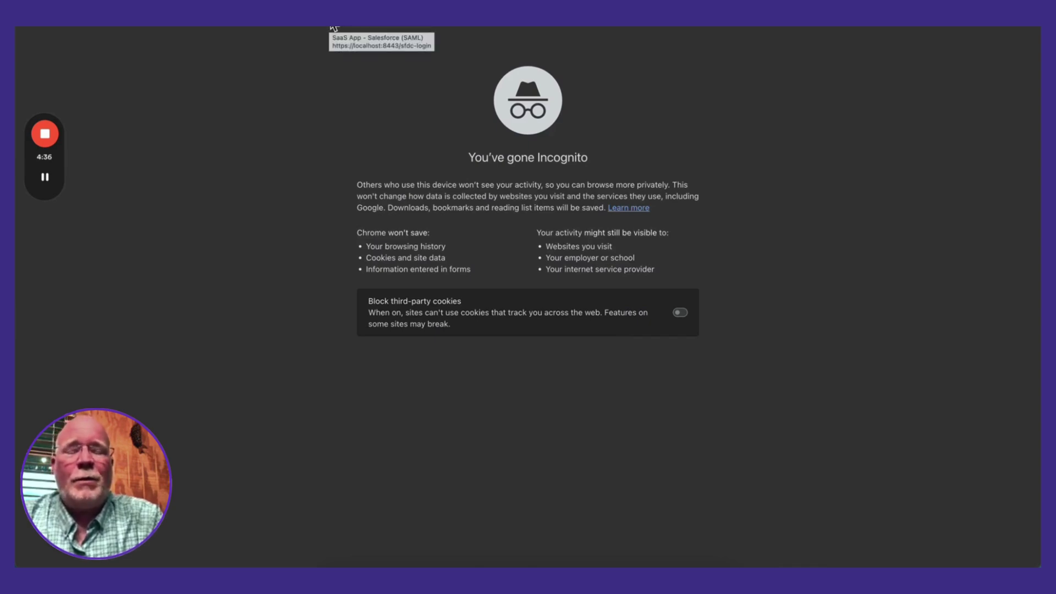
# Step: Launch the Salesforce (SAML) app and sign in through the Canary Directory (LDAP) fallback login
pyautogui.click(334, 27)
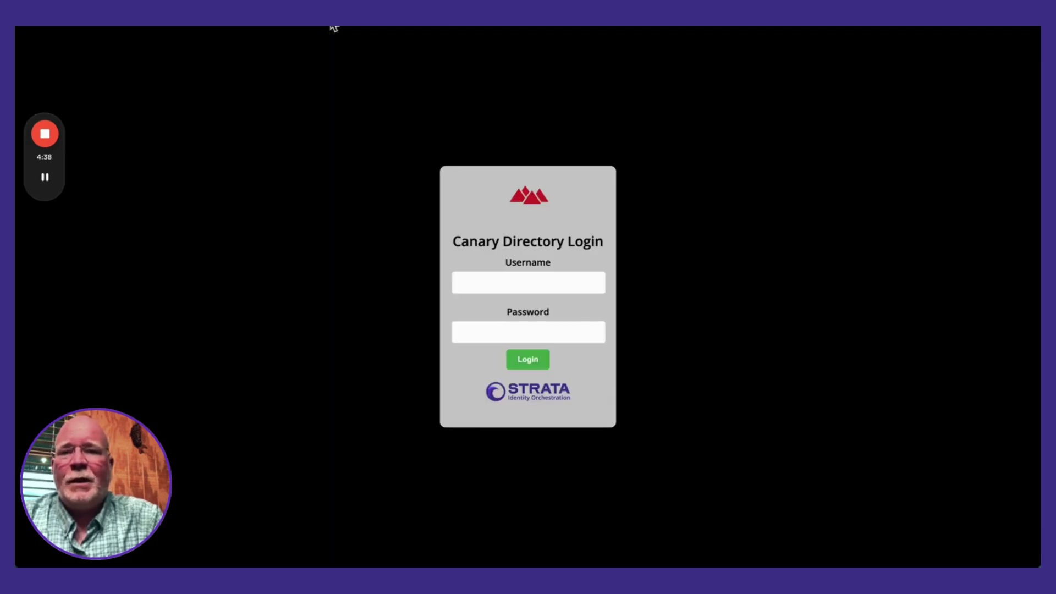
pyautogui.click(478, 287)
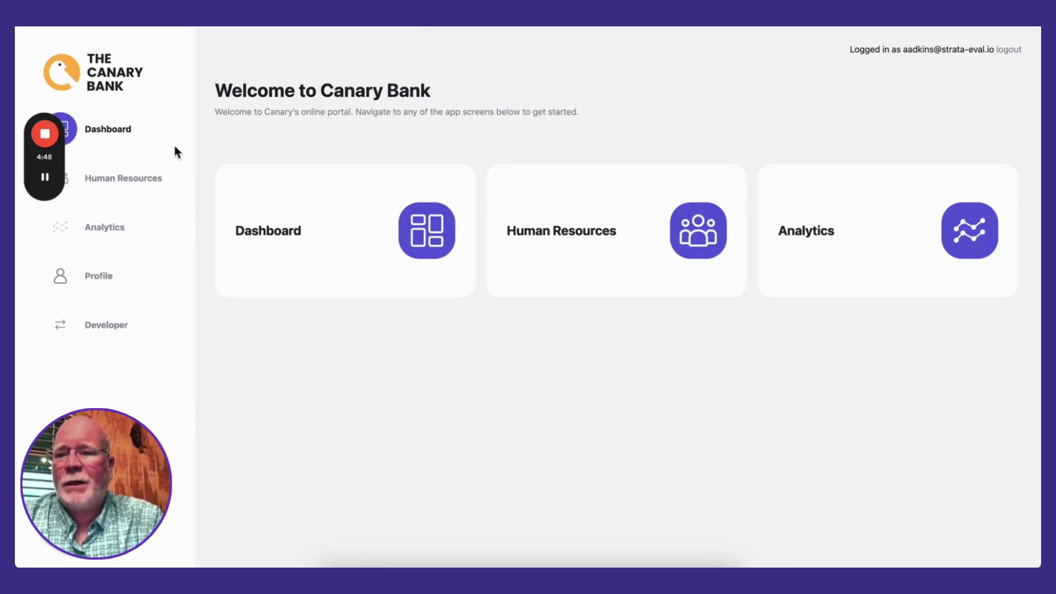
pyautogui.moveTo(51, 138)
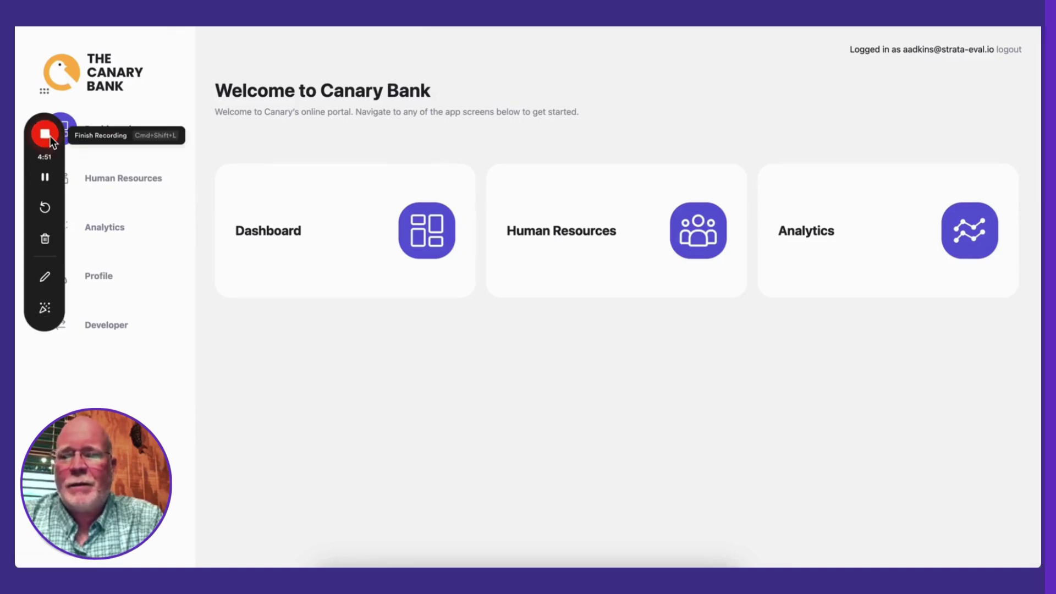